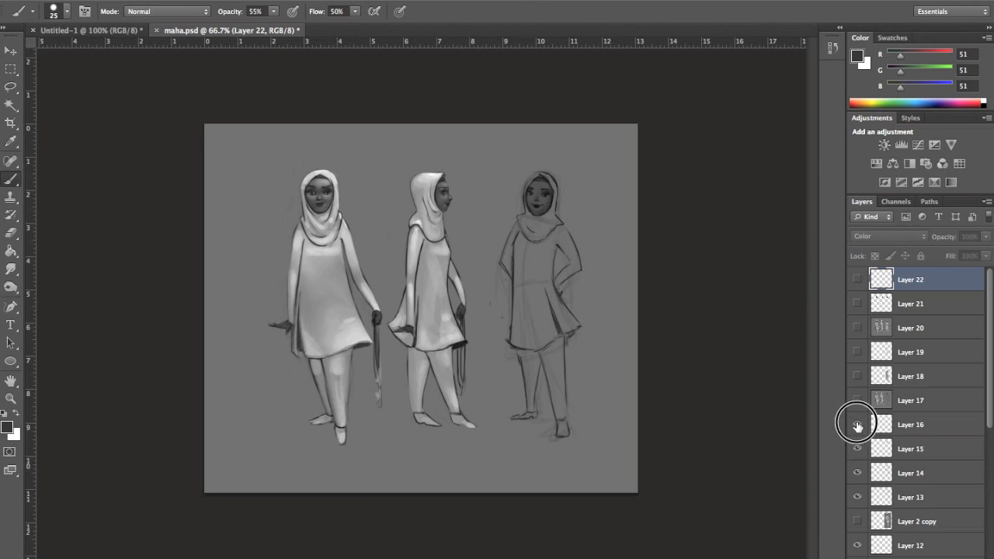
Step: Turn on the visibility of Layers 17 through 22 in maha.psd
left_click(858, 401)
left_click(857, 376)
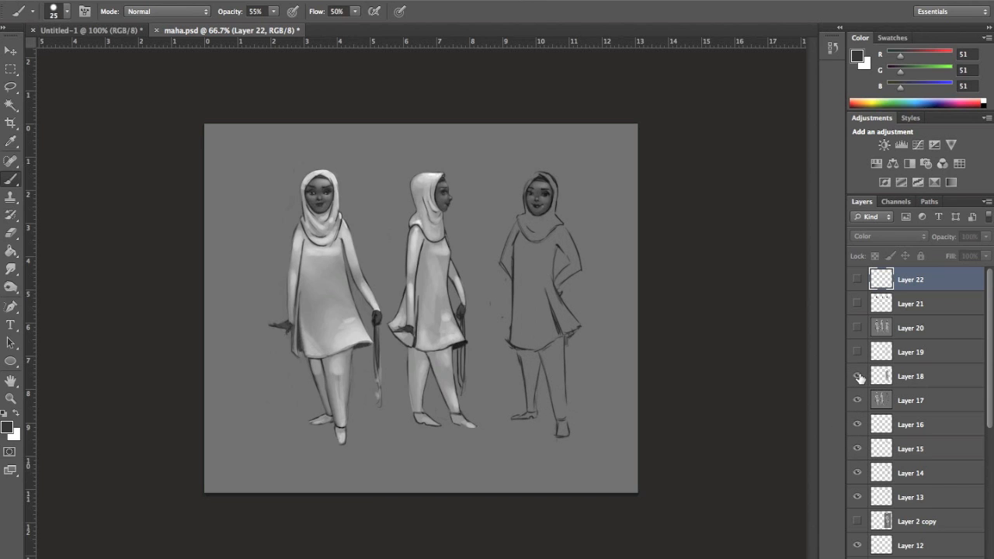
left_click(858, 352)
left_click(858, 328)
left_click(857, 303)
left_click(858, 280)
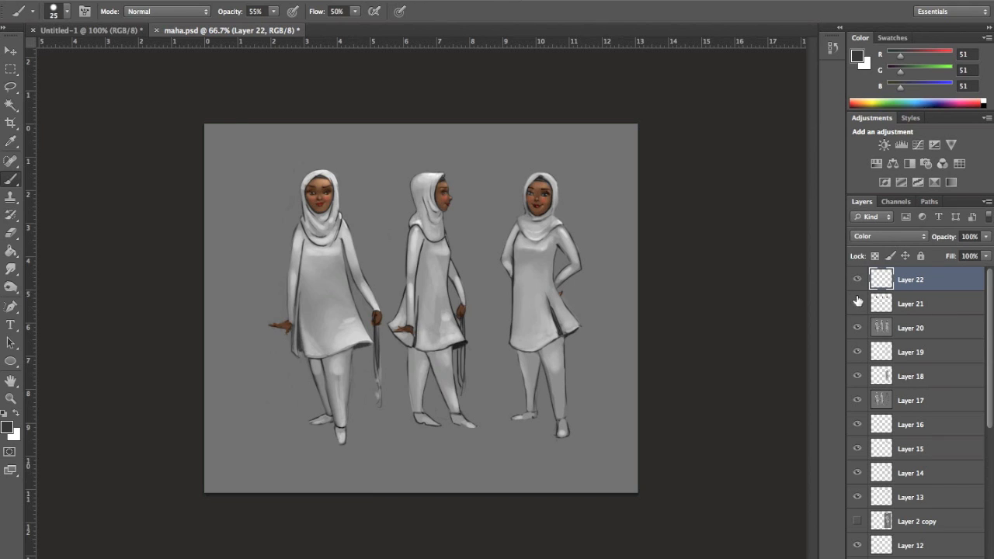
Step: Switch to the Untitled-1 document and add a new layer named Layer 1 above the Background
left_click(113, 31)
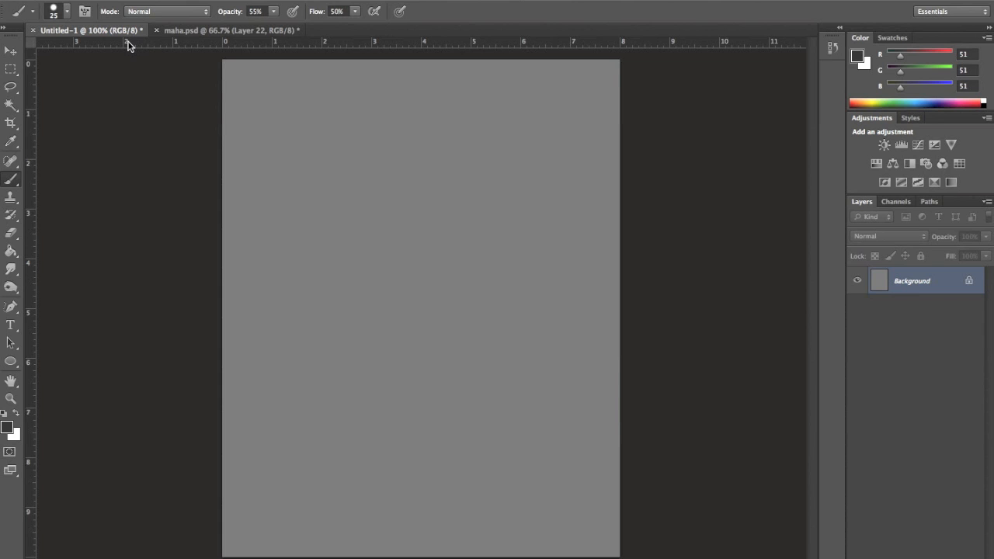
key("shift+super+n")
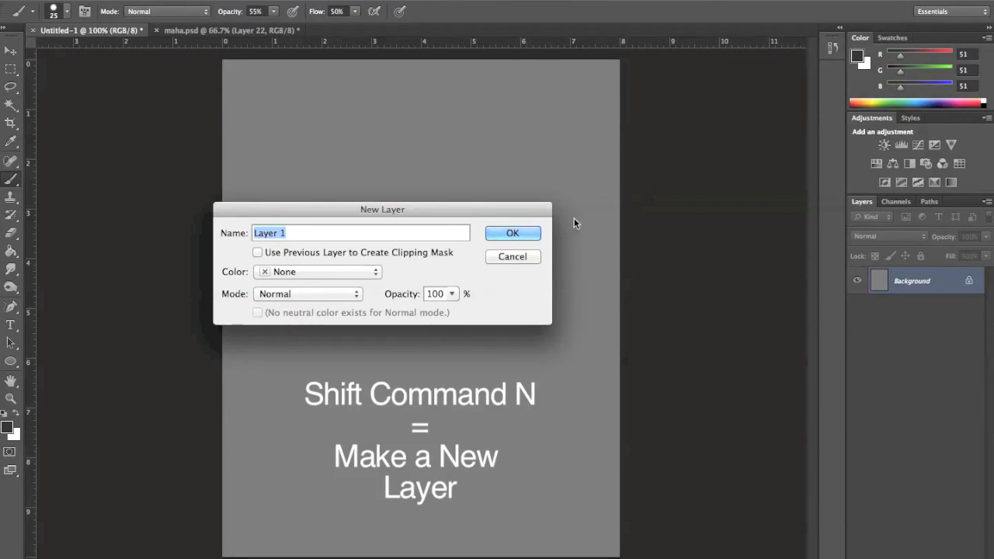
left_click(514, 233)
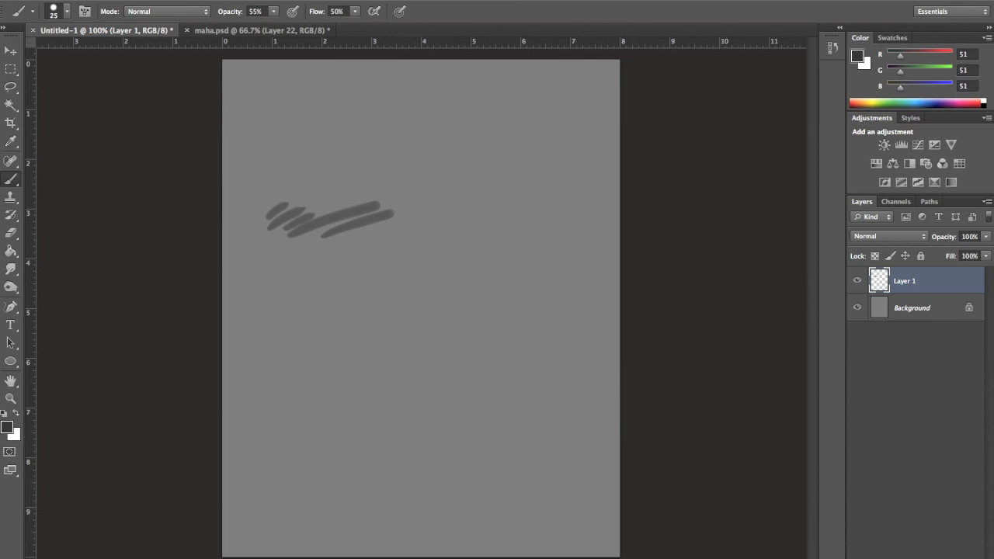
Step: Paint overlapping dark grey dabs above the existing test strokes with the 25 px brush at 55% opacity
left_click(69, 12)
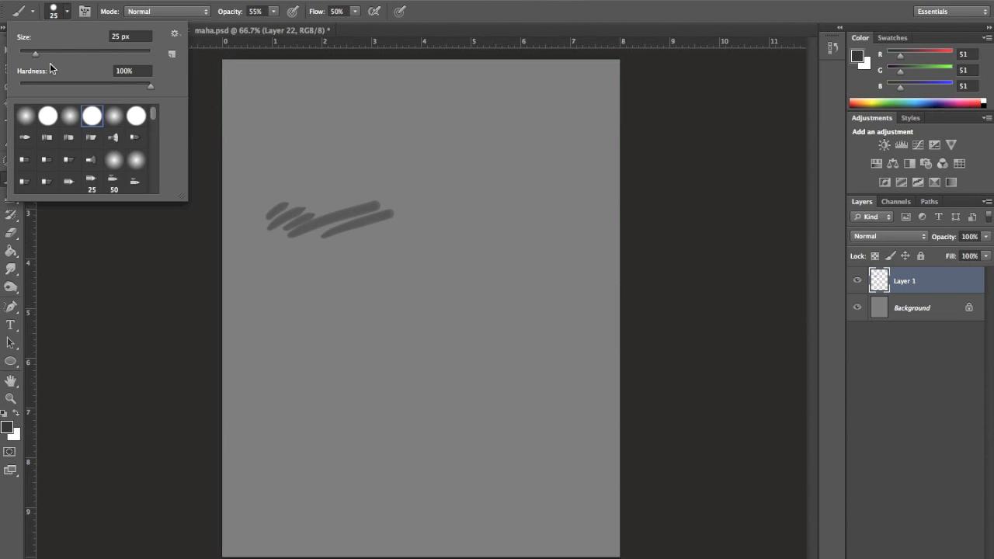
left_click(61, 17)
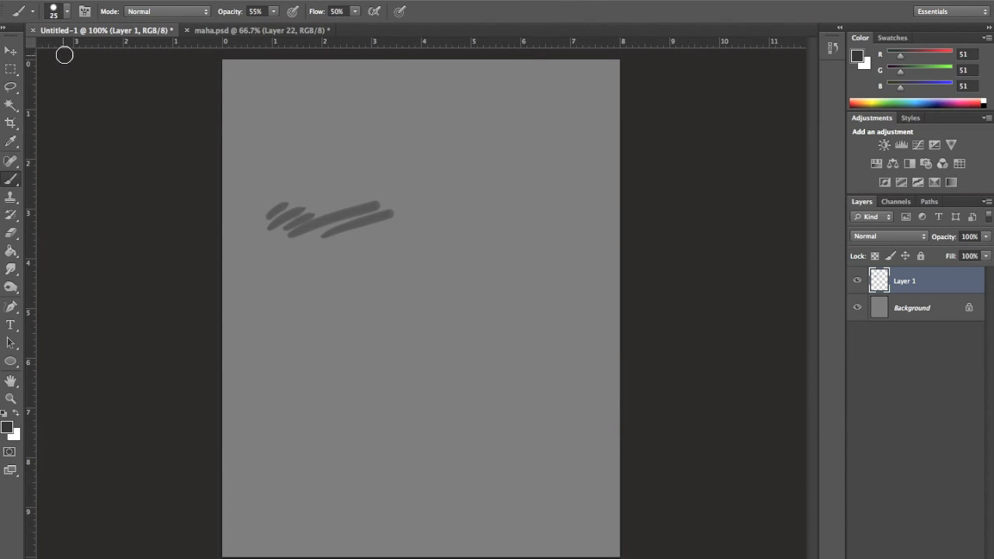
mouse_move(334, 177)
left_mouse_down()
mouse_move(378, 181)
mouse_move(367, 189)
mouse_move(387, 202)
left_mouse_up()
left_click(402, 193)
left_click(411, 175)
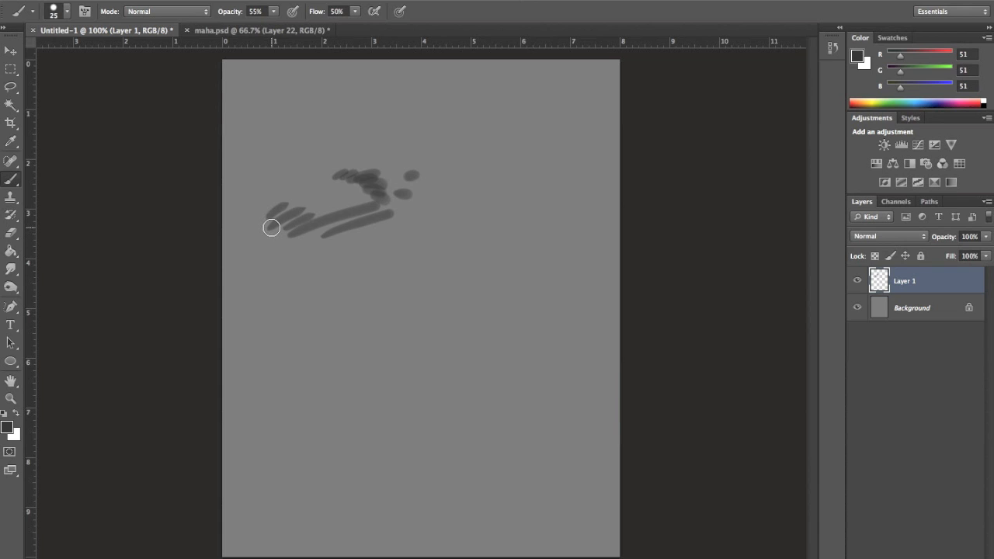
Step: Compare brush opacities by painting faint strokes at 10% near the canvas top and darker strokes at 80% below them
key("1")
left_click_drag(287, 116, 429, 110)
left_click_drag(375, 132, 479, 149)
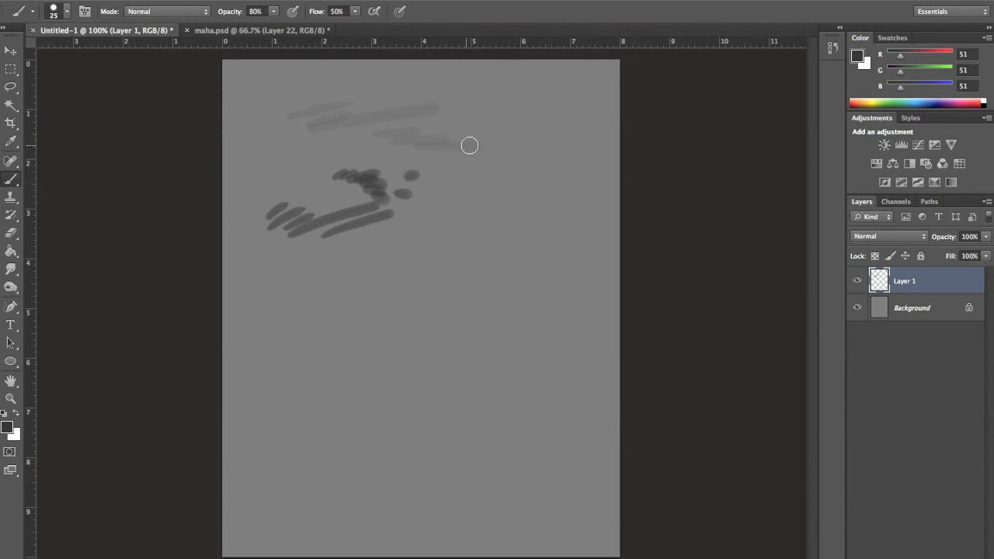
mouse_move(433, 170)
left_mouse_down()
mouse_move(496, 170)
mouse_move(552, 200)
mouse_move(596, 207)
left_mouse_up()
left_click_drag(461, 195, 551, 225)
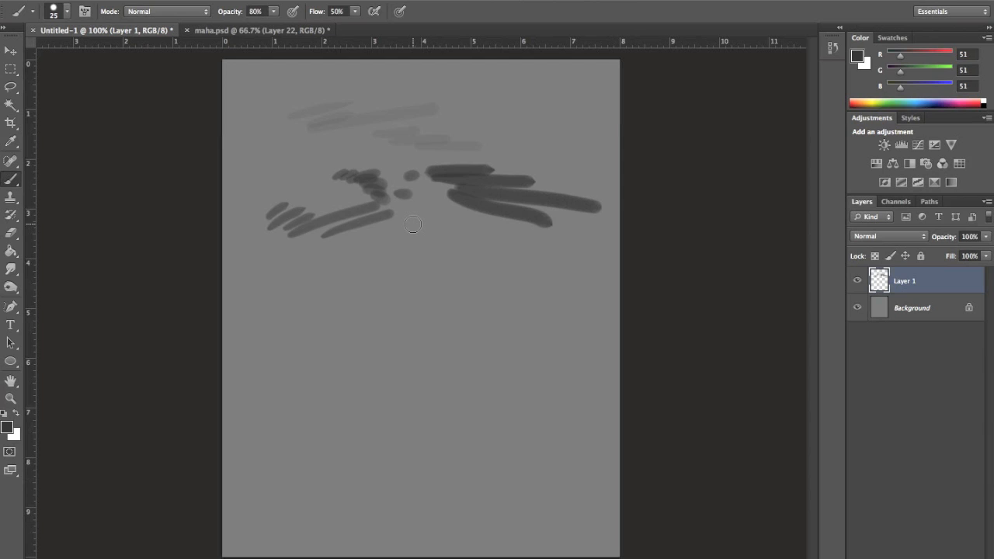
Step: Compare brush flow by painting three light strokes mid-canvas and, with the flow raised to 90%, darker strokes beneath them
left_click_drag(326, 341, 490, 311)
left_click_drag(314, 310, 424, 295)
left_click_drag(327, 287, 478, 276)
key("shift+5")
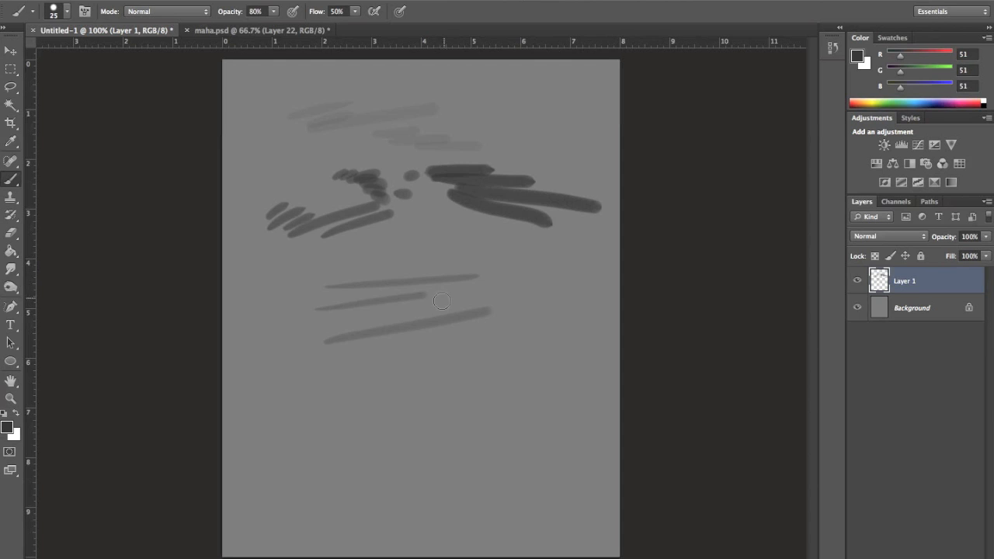
left_click_drag(305, 377, 529, 347)
mouse_move(325, 383)
left_mouse_down()
mouse_move(505, 365)
mouse_move(470, 379)
left_mouse_up()
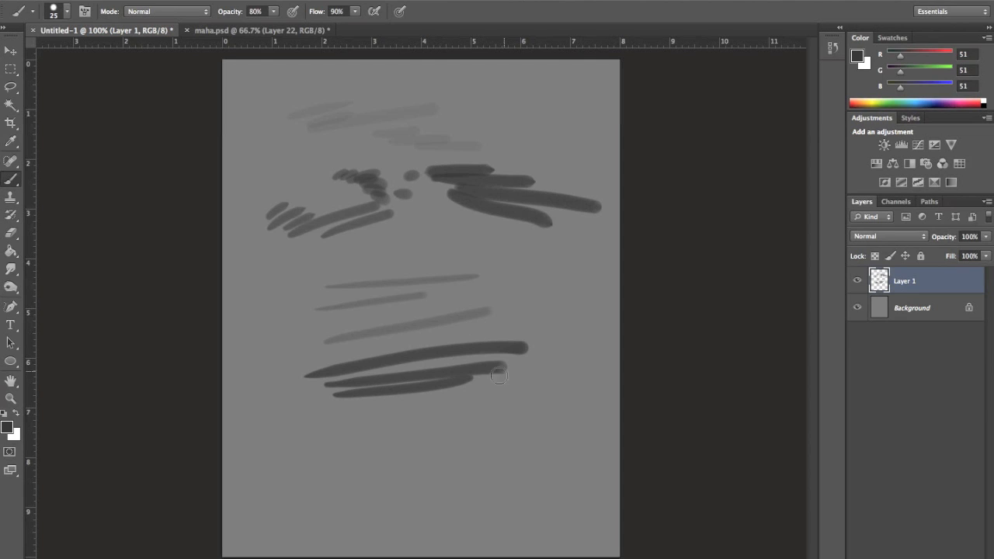
Step: Paint thin tapered strokes in the lower part of the canvas and a pair of square brackets near its upper-right corner
left_click_drag(357, 419, 477, 419)
mouse_move(354, 440)
left_mouse_down()
mouse_move(497, 451)
mouse_move(368, 451)
mouse_move(494, 470)
left_mouse_up()
left_click_drag(356, 462, 461, 473)
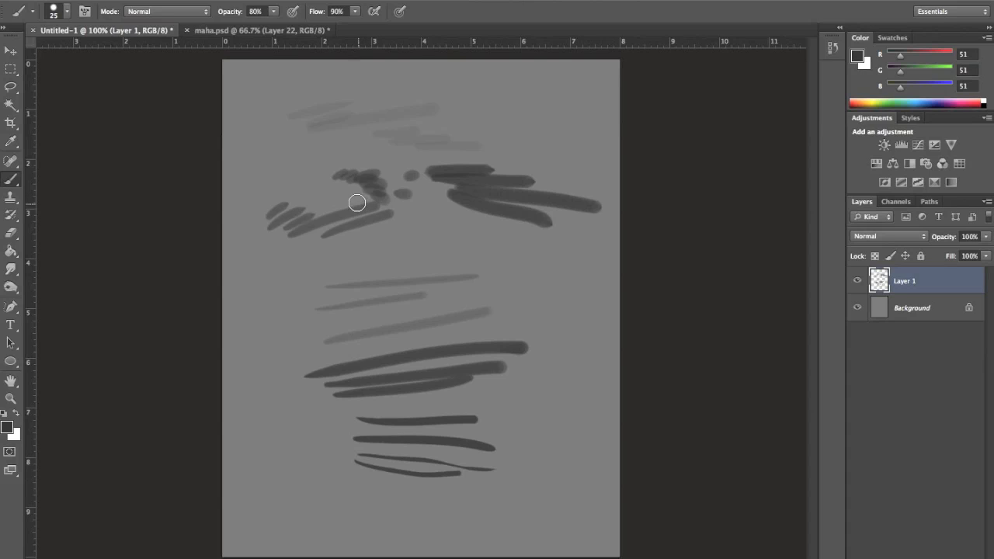
mouse_move(489, 83)
left_mouse_down()
mouse_move(484, 117)
mouse_move(496, 118)
mouse_move(488, 85)
mouse_move(549, 90)
mouse_move(535, 119)
left_mouse_up()
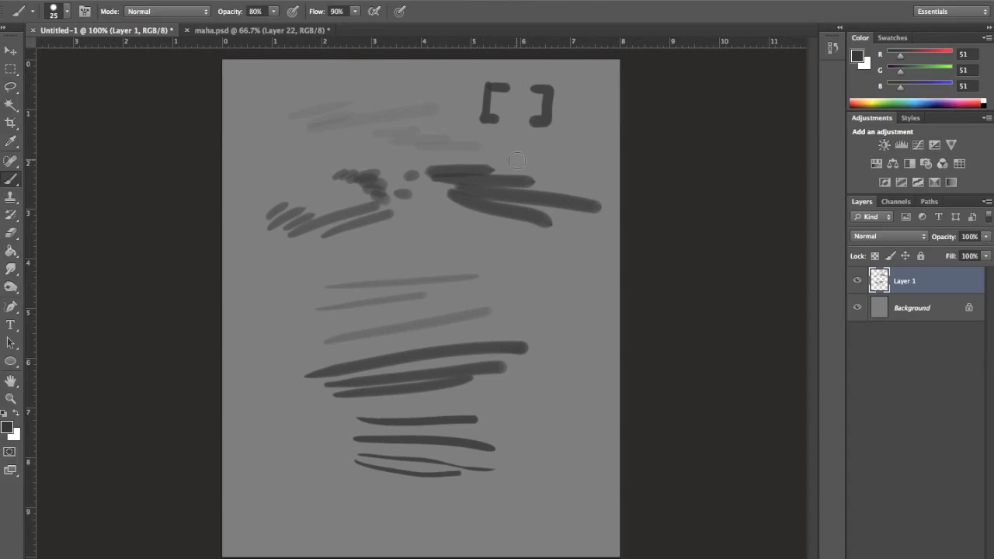
Step: Paint thin lines under the brackets, enlarge the brush to 60 px and paint a thick band across the middle
left_click_drag(494, 146, 562, 155)
left_click_drag(500, 160, 567, 163)
key("bracketright")
key("bracketright")
key("bracketright")
mouse_move(332, 261)
left_mouse_down()
mouse_move(445, 249)
mouse_move(345, 262)
mouse_move(516, 256)
mouse_move(481, 252)
left_mouse_up()
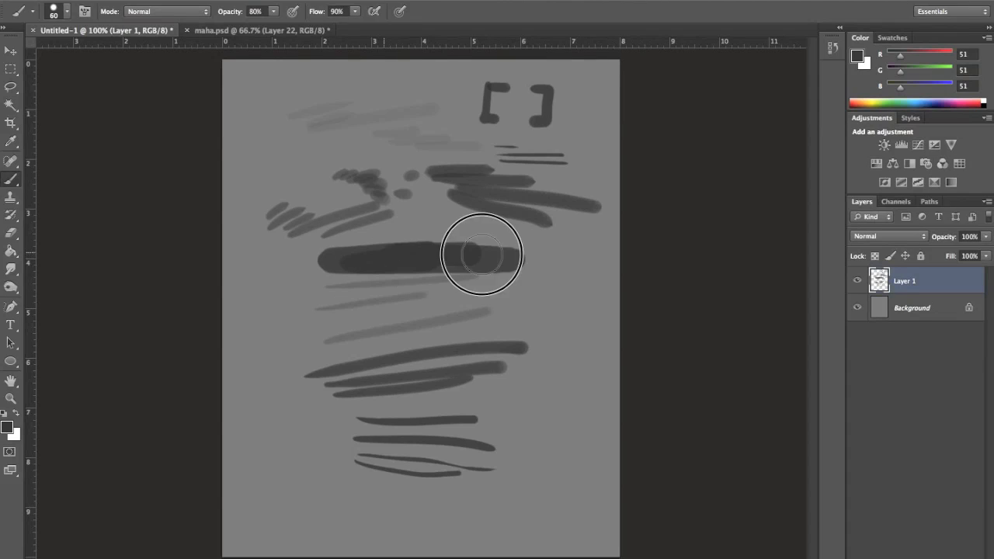
Step: Paint small scribbles at varying brush sizes beside the upper strokes and a broad 60 px zigzag over the thick band
left_click(67, 15)
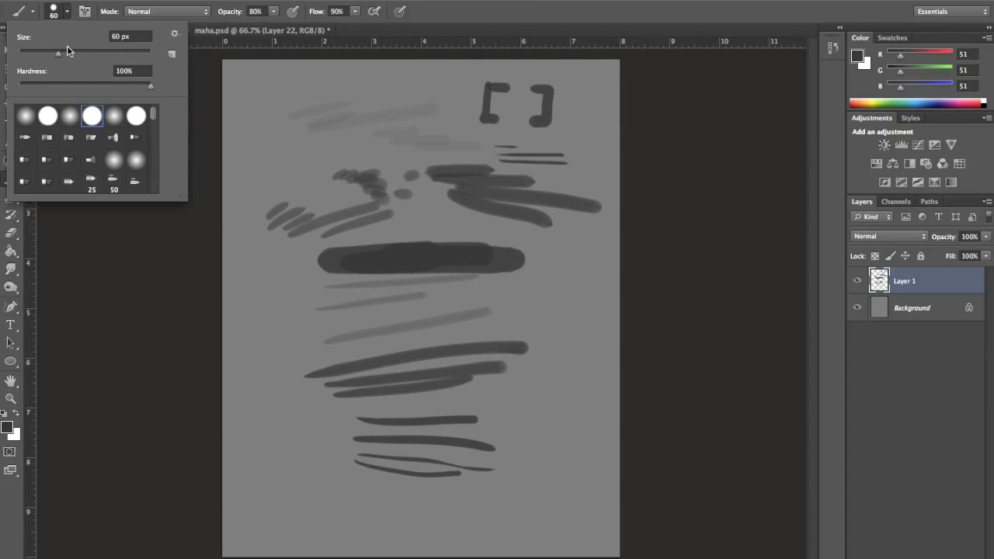
left_click(527, 25)
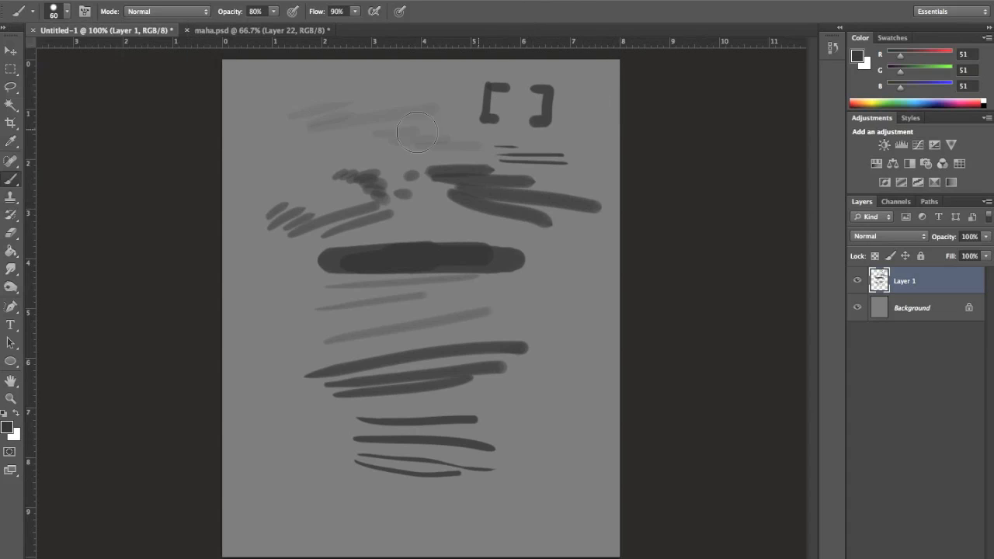
mouse_move(265, 148)
left_mouse_down()
mouse_move(268, 174)
mouse_move(277, 155)
mouse_move(271, 179)
mouse_move(309, 177)
mouse_move(325, 208)
mouse_move(327, 181)
left_mouse_up()
key("bracketleft")
key("bracketleft")
key("bracketleft")
key("bracketleft")
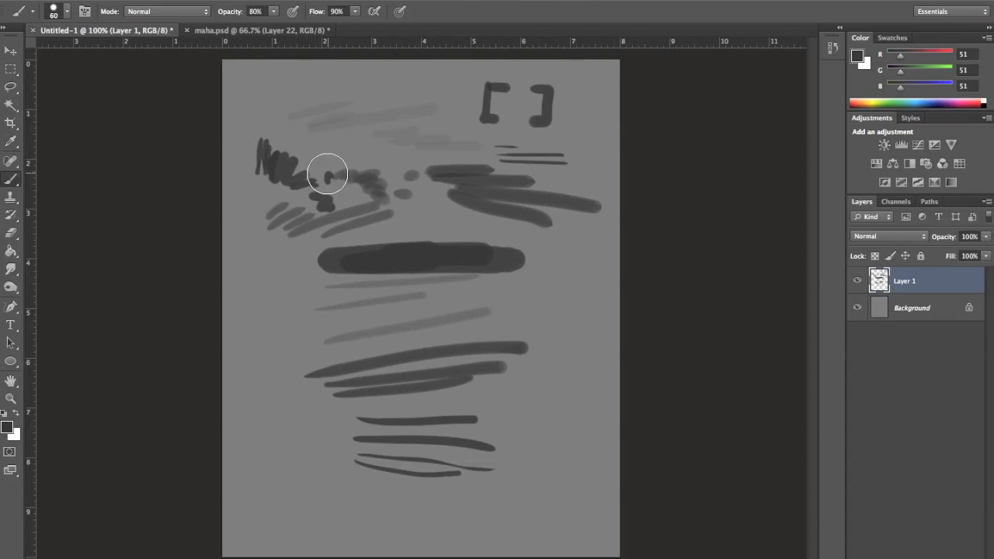
left_click_drag(323, 166, 350, 156)
key("bracketright")
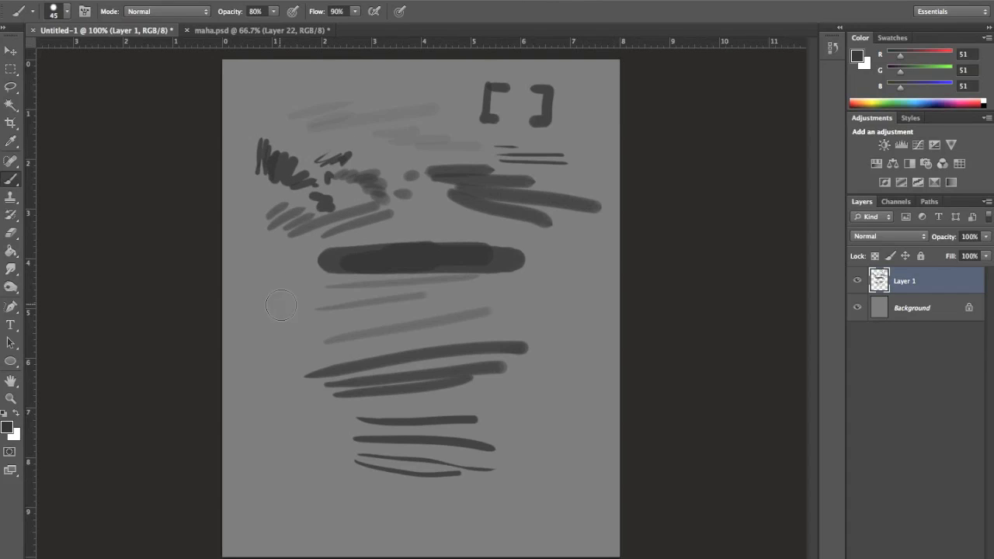
mouse_move(281, 303)
left_mouse_down()
mouse_move(299, 252)
mouse_move(308, 307)
mouse_move(334, 301)
mouse_move(358, 233)
mouse_move(405, 263)
mouse_move(409, 286)
mouse_move(404, 227)
mouse_move(385, 230)
mouse_move(391, 222)
mouse_move(367, 187)
left_mouse_up()
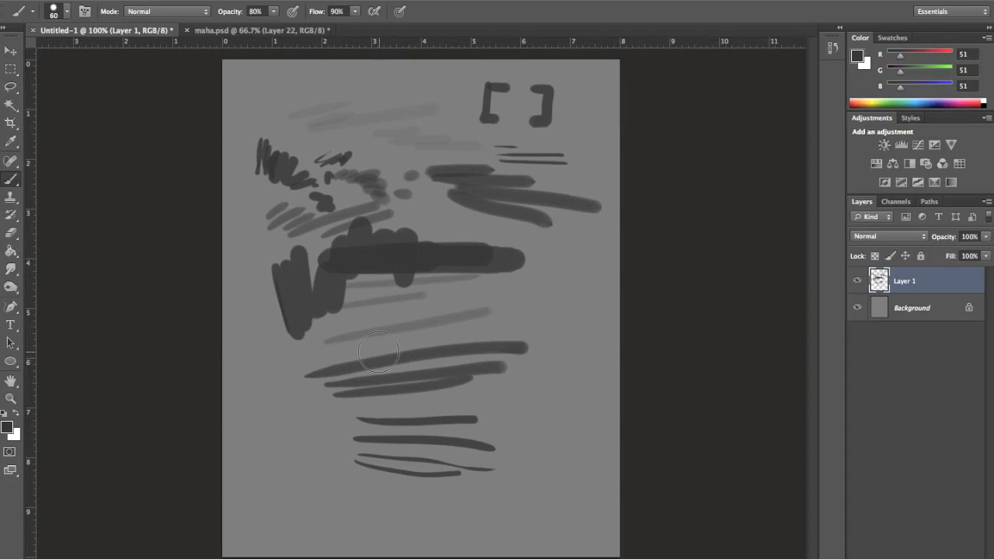
Step: Swap the foreground colour to white, reduce the brush to 35 px and paint an X below the thick band
key("x")
key("bracketleft")
key("bracketleft")
key("bracketleft")
key("bracketleft")
key("bracketleft")
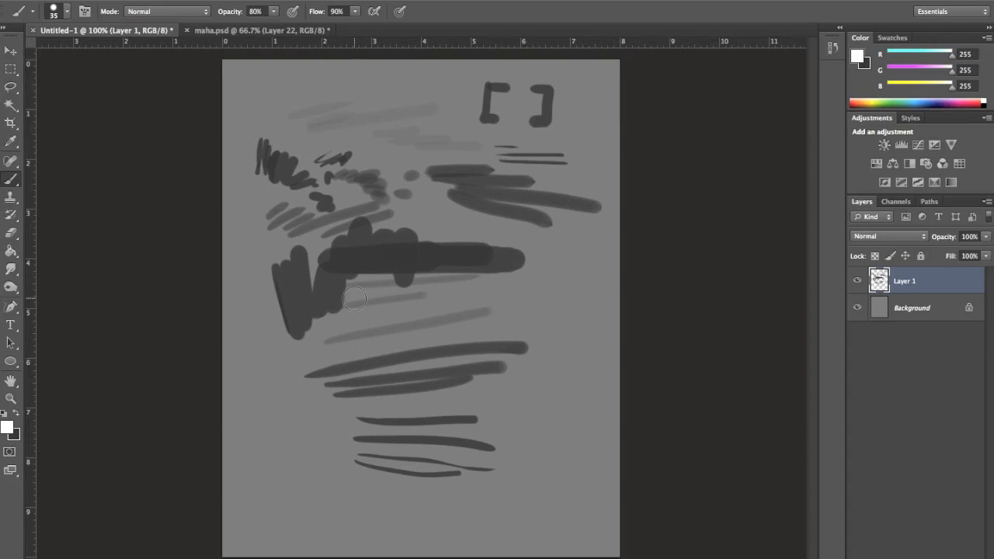
left_click_drag(353, 293, 425, 355)
mouse_move(416, 292)
left_mouse_down()
mouse_move(365, 345)
mouse_move(347, 365)
left_mouse_up()
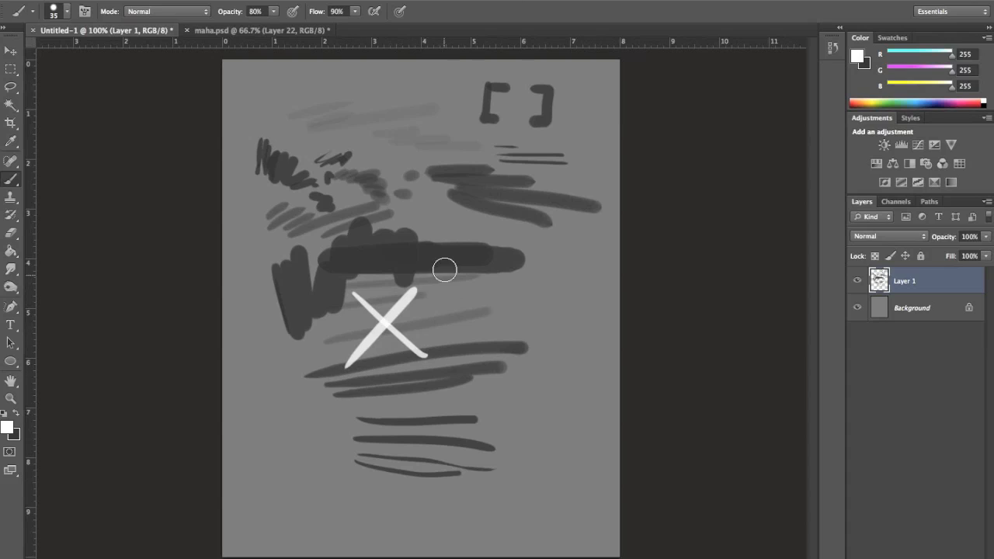
Step: Paint three white dots above the thick dark band and two short white dabs on it
left_click(427, 206)
left_click(428, 227)
left_click(425, 190)
left_click(426, 205)
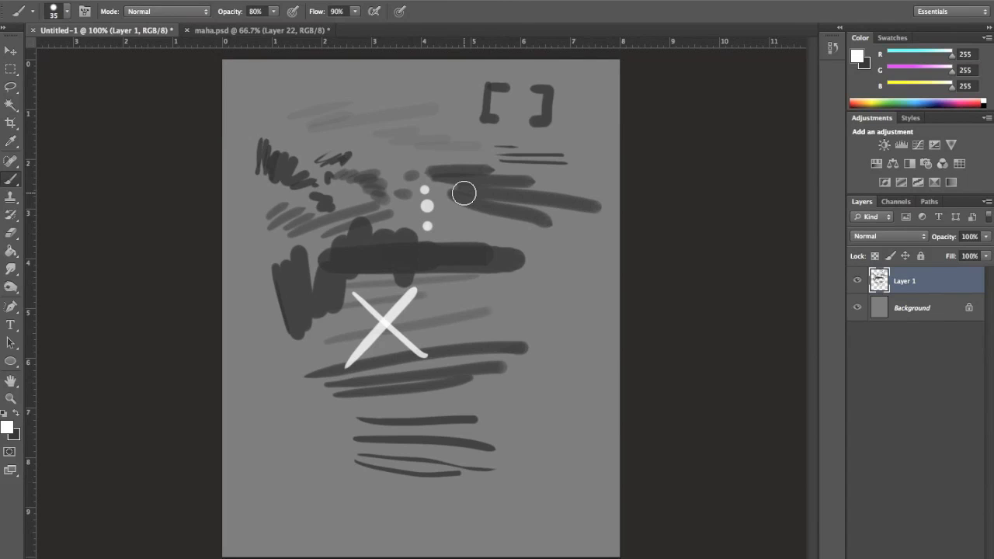
left_click_drag(345, 246, 393, 254)
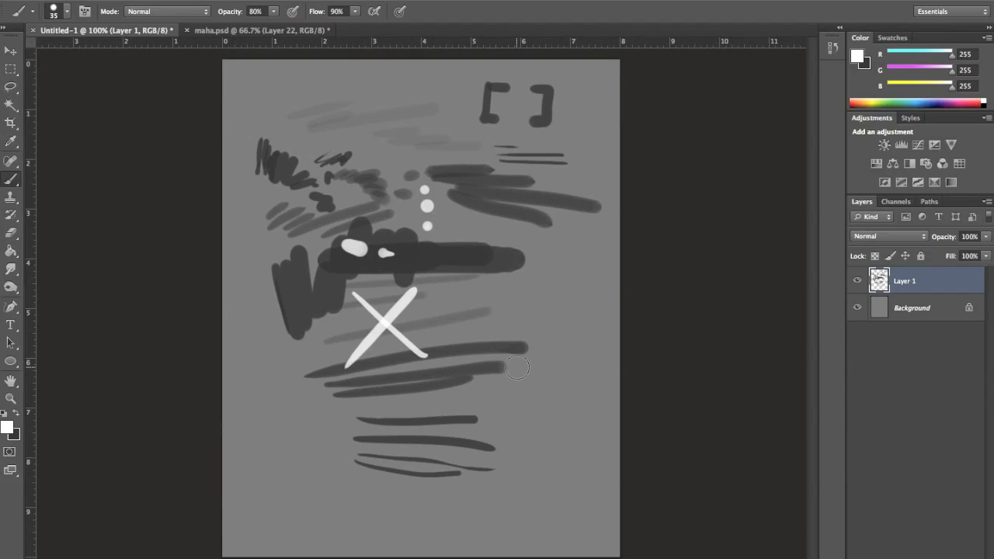
Step: Erase the test strokes from Layer 1 with a 90 px eraser at 100% opacity
key("e")
mouse_move(393, 161)
left_mouse_down()
mouse_move(282, 371)
mouse_move(472, 247)
mouse_move(420, 276)
mouse_move(305, 376)
mouse_move(494, 308)
mouse_move(475, 355)
mouse_move(320, 435)
mouse_move(425, 408)
left_mouse_up()
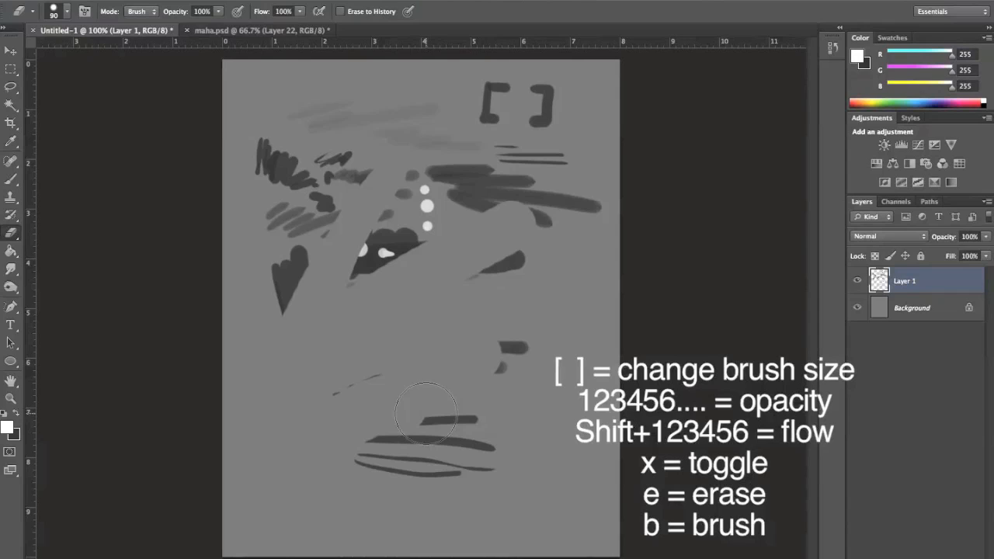
mouse_move(268, 160)
left_mouse_down()
mouse_move(259, 211)
mouse_move(288, 111)
mouse_move(384, 152)
mouse_move(265, 260)
mouse_move(553, 142)
mouse_move(402, 252)
mouse_move(540, 161)
mouse_move(581, 192)
mouse_move(555, 265)
mouse_move(622, 226)
mouse_move(448, 411)
mouse_move(459, 476)
mouse_move(515, 424)
mouse_move(439, 429)
mouse_move(403, 316)
mouse_move(345, 389)
mouse_move(386, 291)
mouse_move(374, 449)
mouse_move(329, 376)
mouse_move(382, 155)
mouse_move(298, 200)
mouse_move(366, 129)
mouse_move(299, 154)
mouse_move(351, 95)
mouse_move(352, 78)
mouse_move(420, 138)
mouse_move(420, 173)
mouse_move(573, 89)
mouse_move(369, 220)
left_mouse_up()
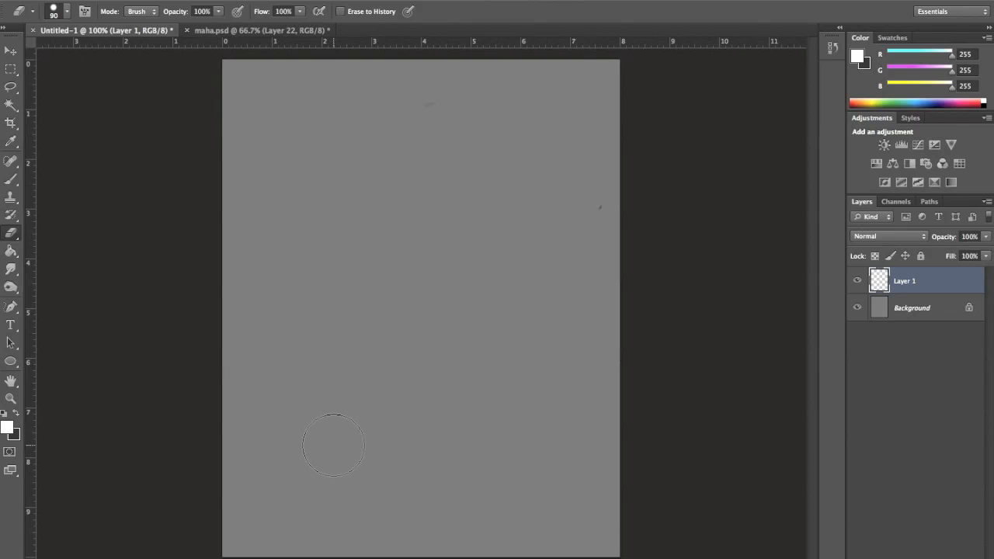